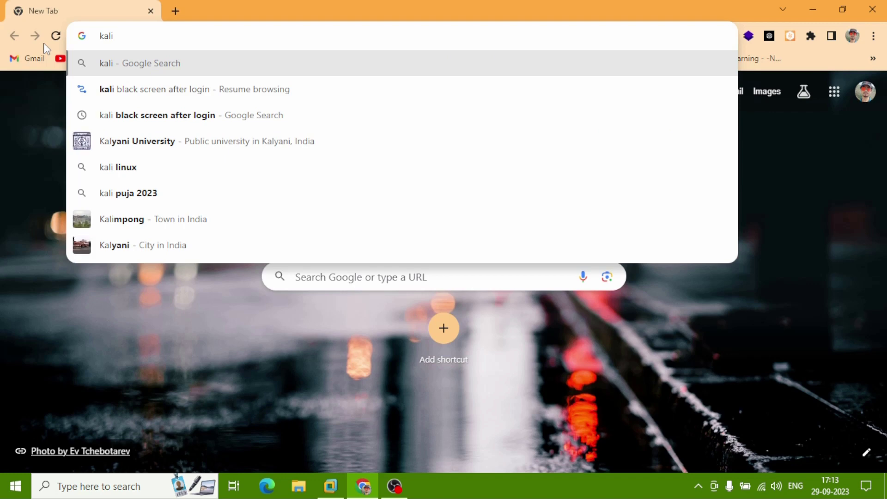
# Search Google for 'kali linux' from the Chrome address bar.
pyautogui.write('linux')
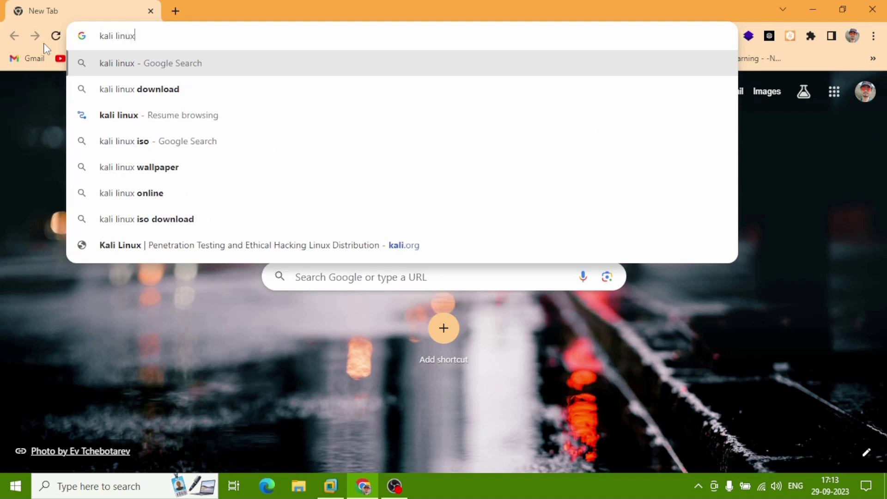
pyautogui.press('Return')
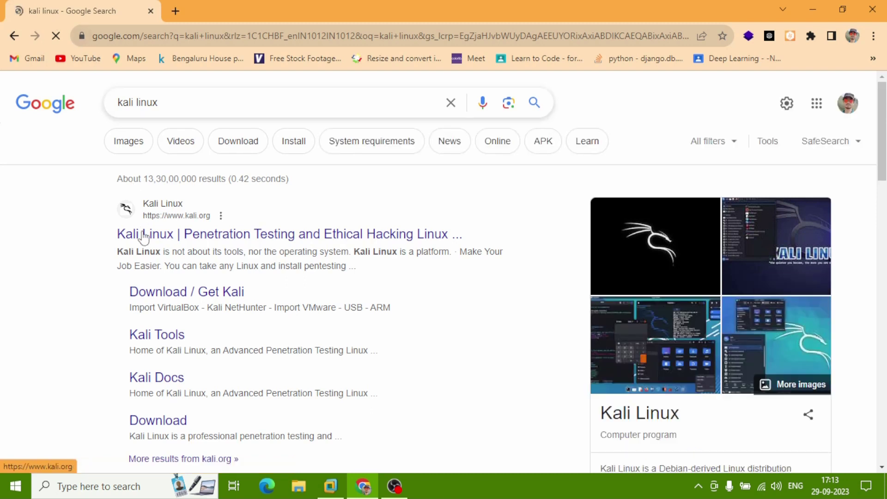
# Go to kali.org's download page and bring the recommended 64-bit Installer image into view.
pyautogui.click(192, 227)
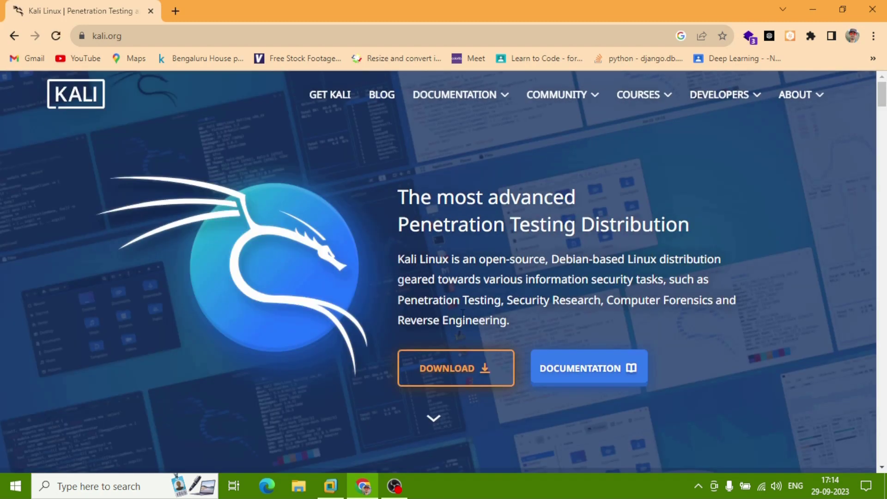
pyautogui.click(443, 372)
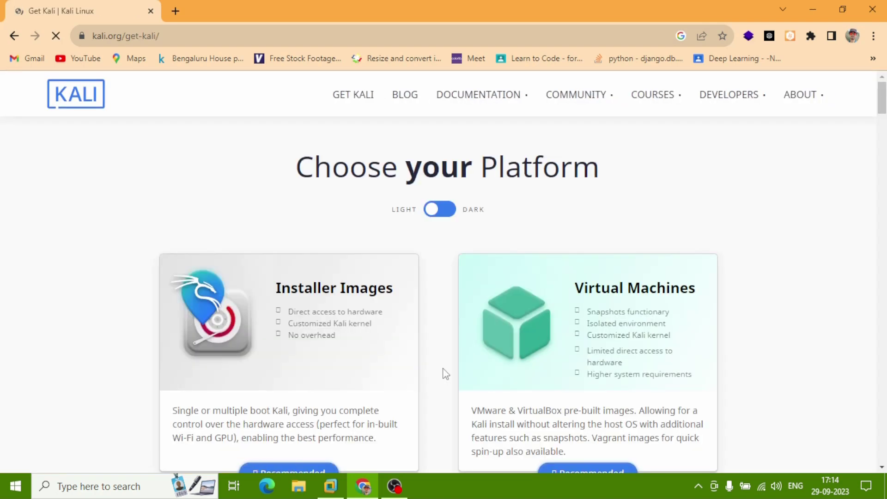
pyautogui.scroll(-3, 445, 373)
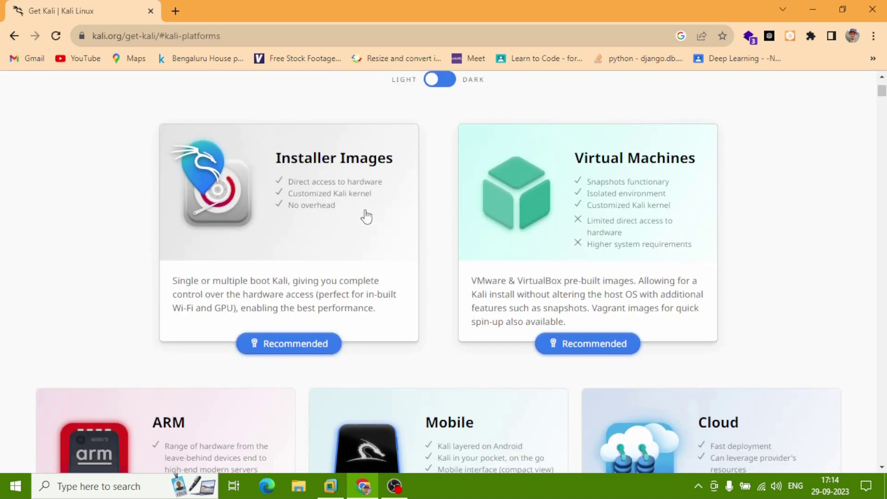
pyautogui.click(304, 352)
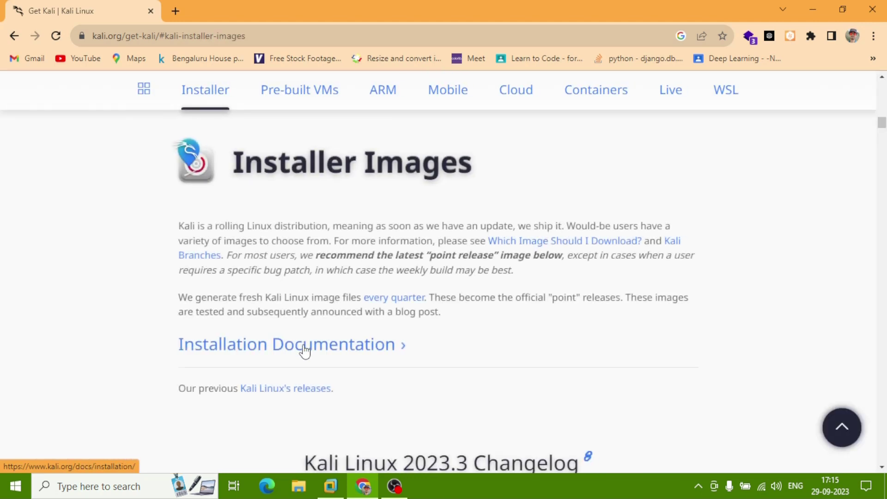
pyautogui.scroll(-6, 304, 352)
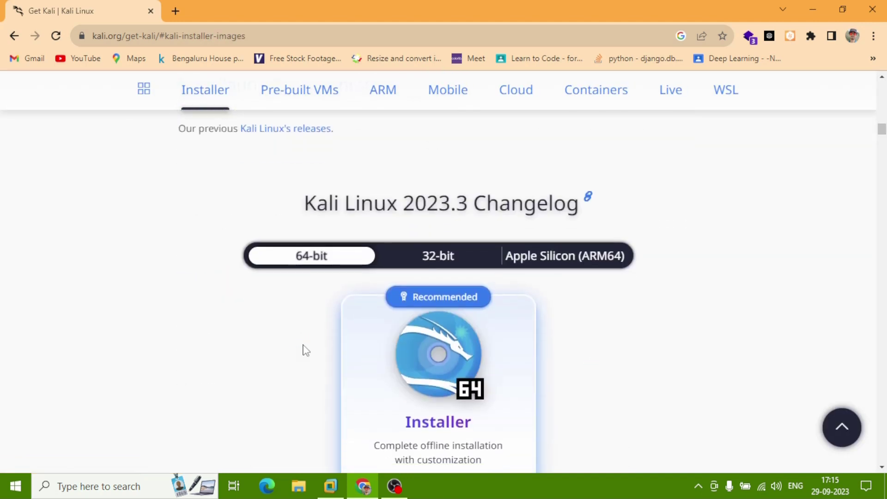
pyautogui.scroll(-2, 305, 350)
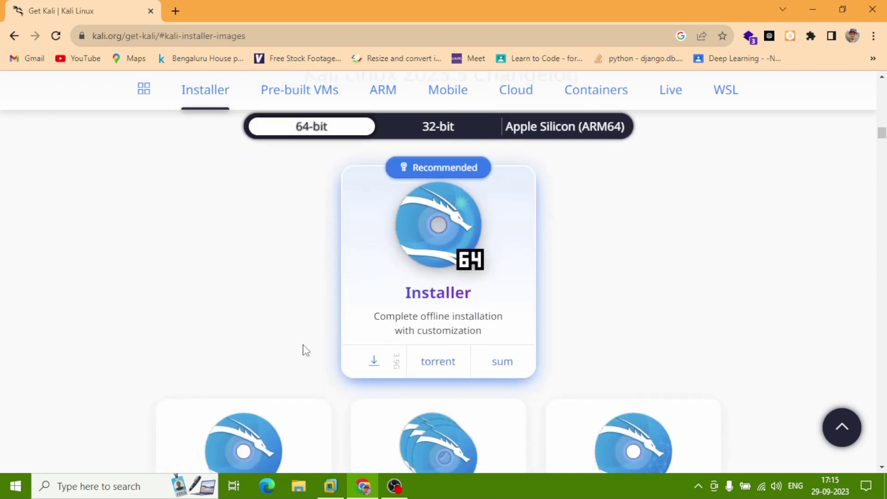
pyautogui.scroll(1, 304, 350)
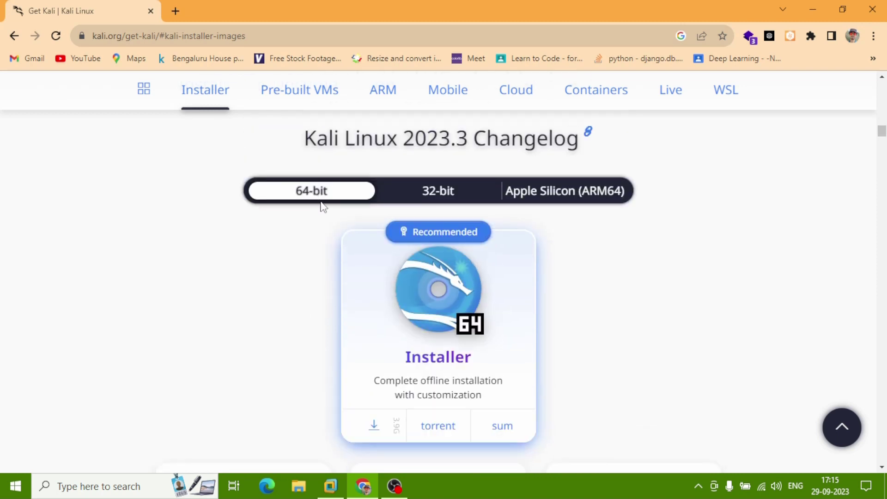
# Download the 64-bit Kali 2023.3 installer ISO, then exit Chrome despite the running download.
pyautogui.click(378, 429)
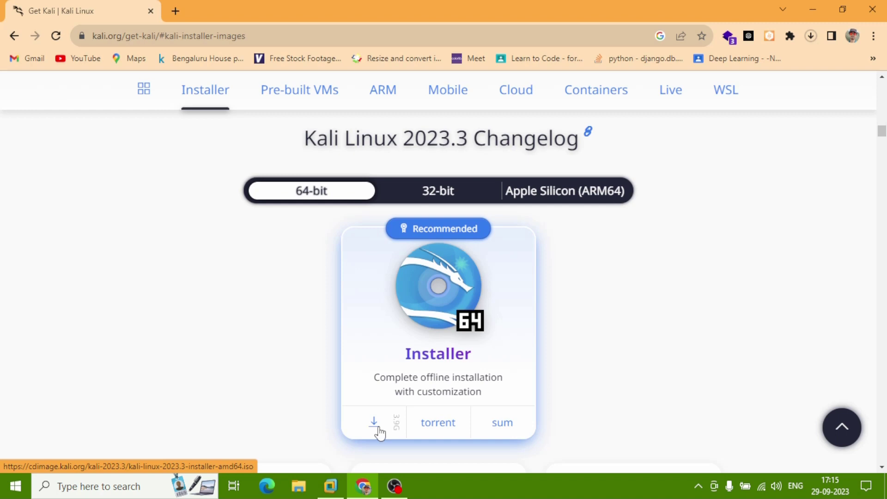
pyautogui.click(810, 37)
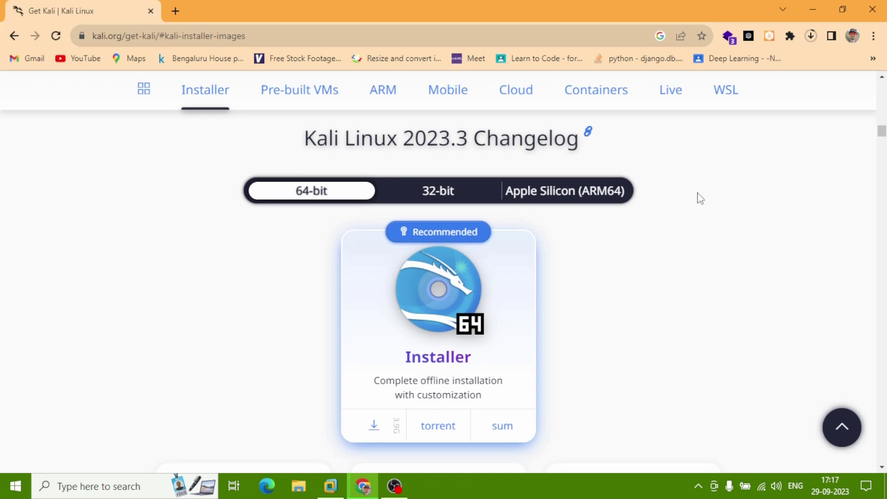
pyautogui.click(868, 11)
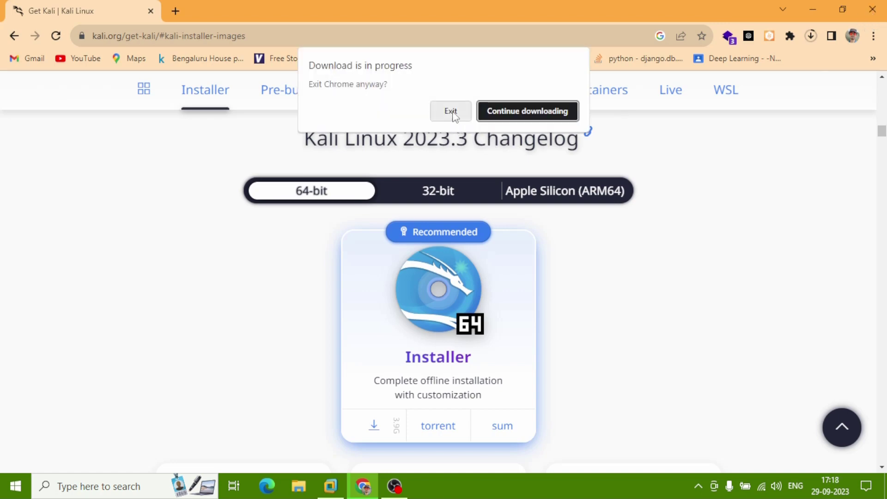
pyautogui.click(451, 110)
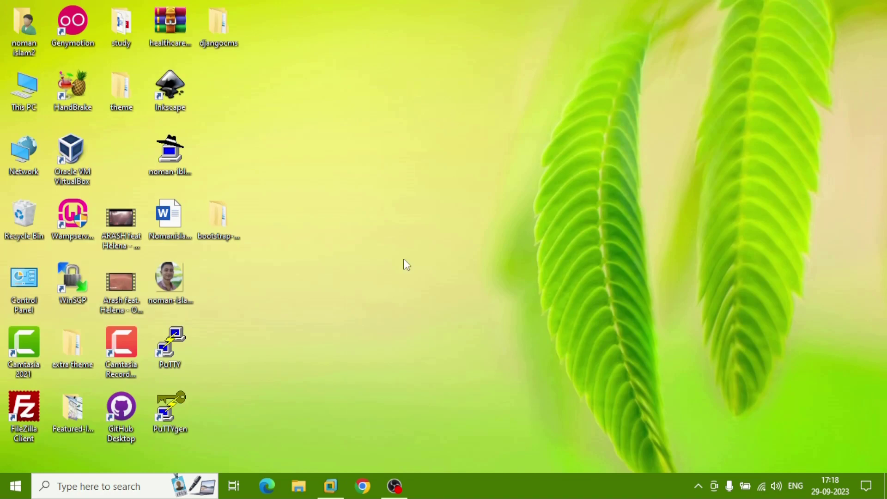
# Switch to VMware Workstation and launch the New Virtual Machine Wizard from the Home tab.
pyautogui.click(336, 483)
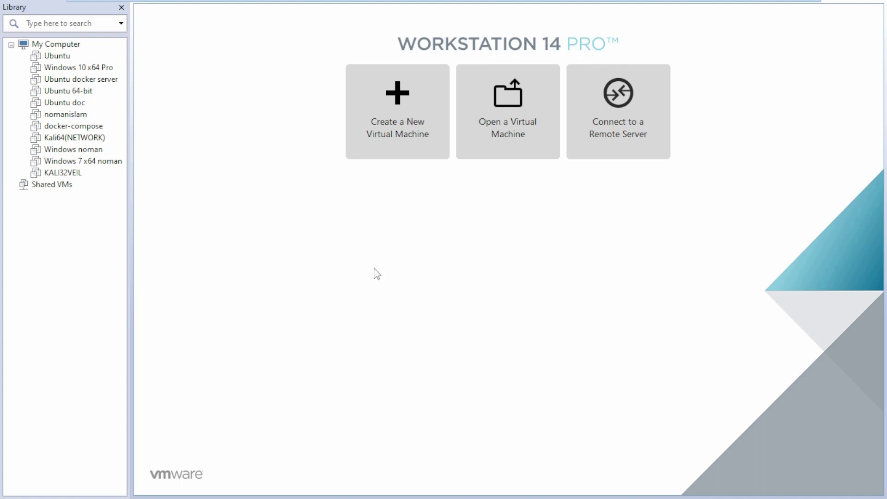
pyautogui.click(394, 152)
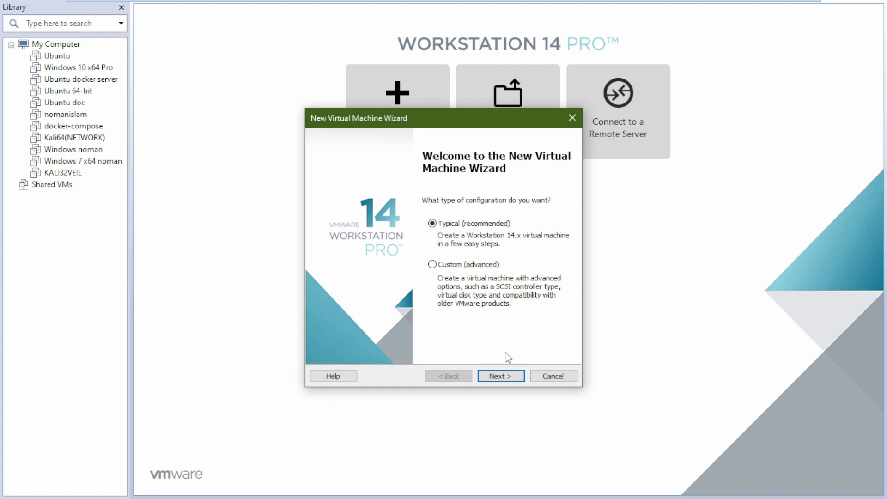
# Choose to install the OS later and set the guest to Linux, Ubuntu 64-bit.
pyautogui.click(517, 377)
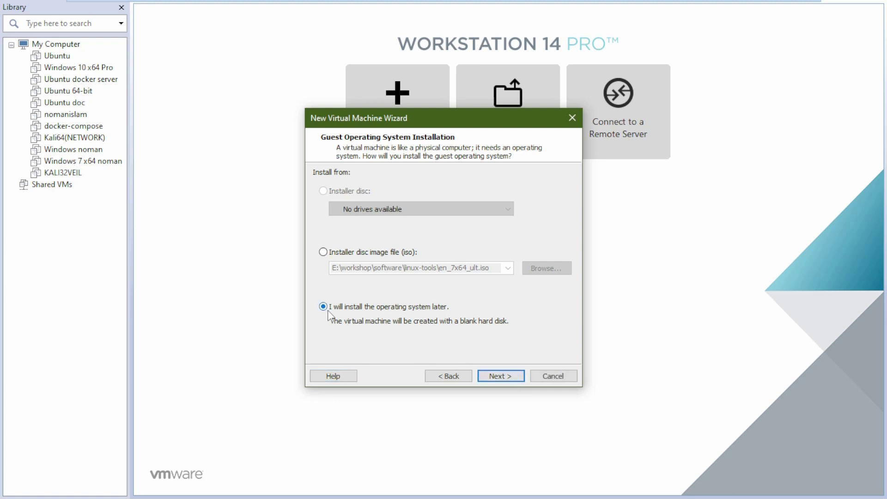
pyautogui.click(514, 376)
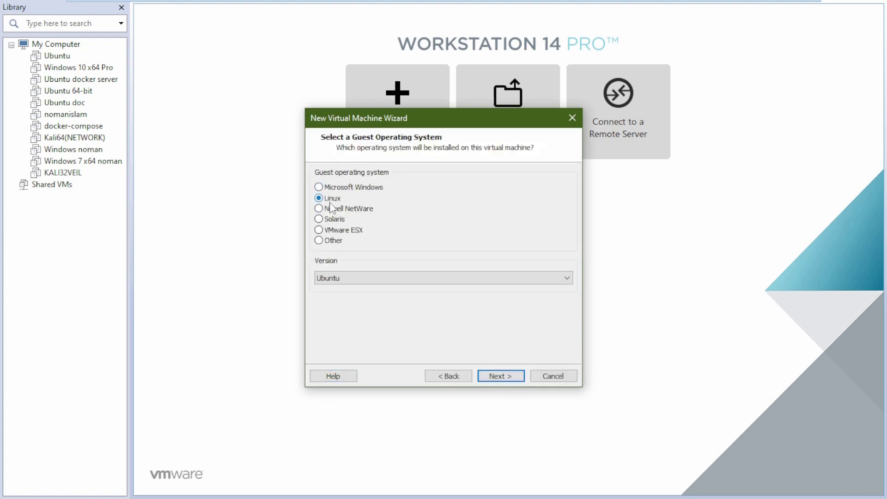
pyautogui.click(408, 276)
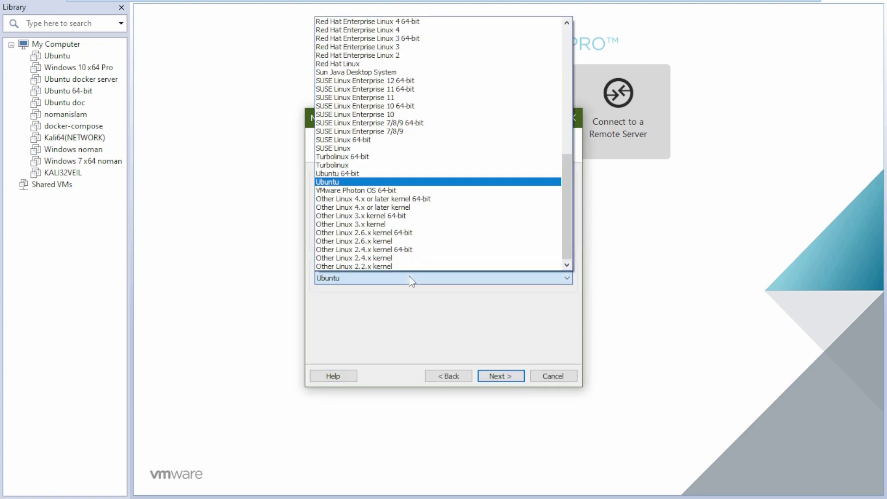
pyautogui.click(371, 175)
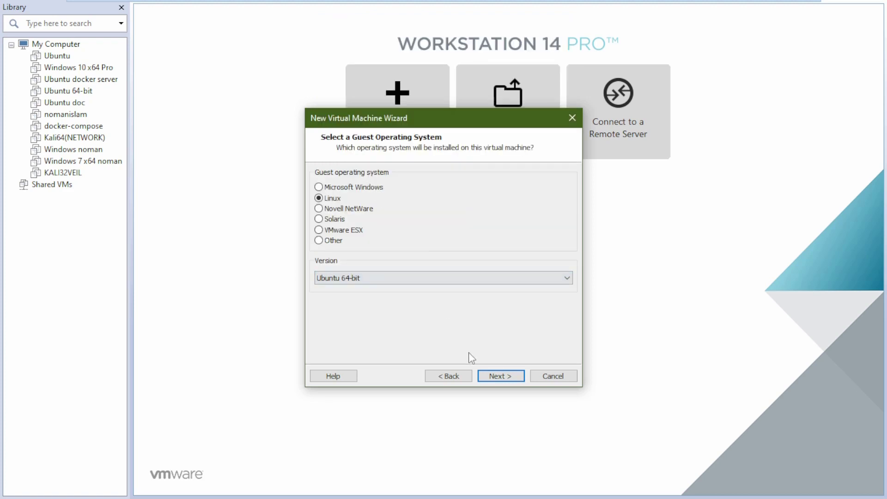
pyautogui.click(502, 376)
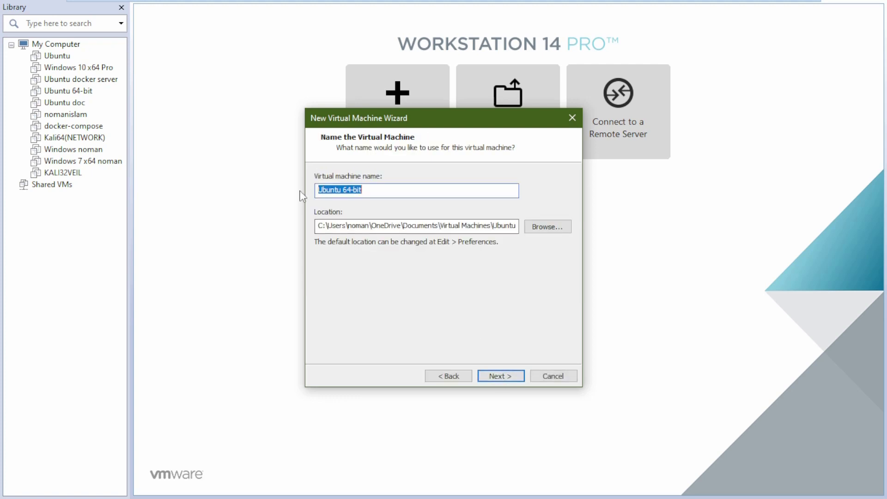
# Name the VM 'kalil 64', store it in a new folder on drive D:, and keep the 20 GB split disk.
pyautogui.write('kalil')
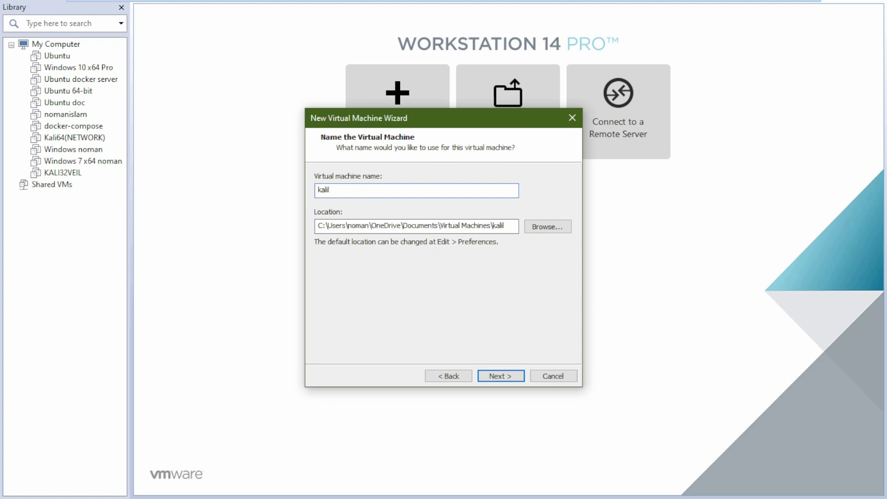
pyautogui.write(' 64')
pyautogui.click(549, 228)
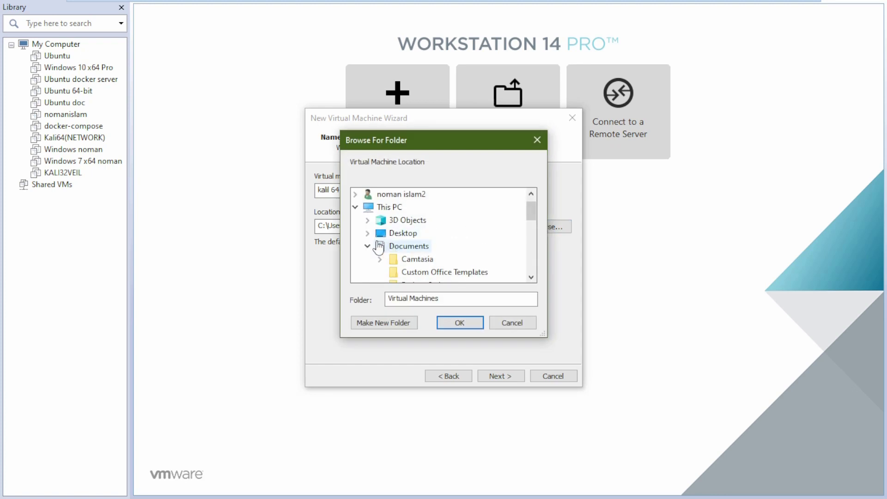
pyautogui.scroll(-5, 378, 248)
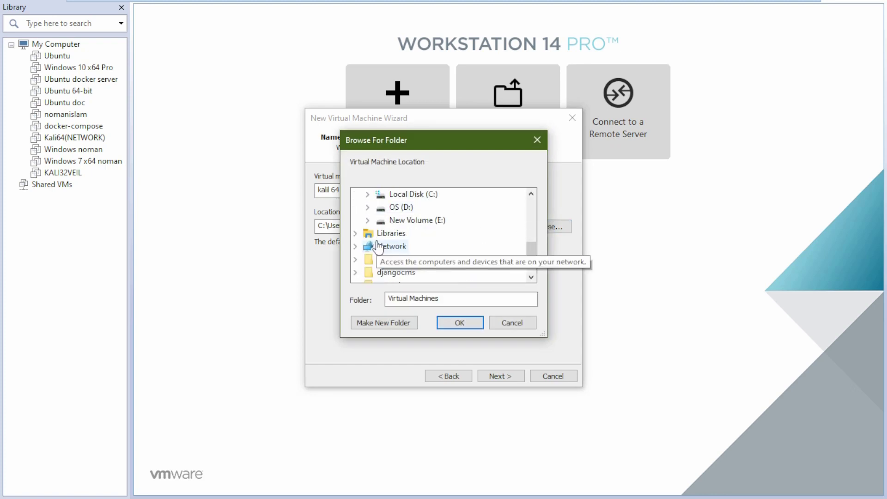
pyautogui.doubleClick(382, 210)
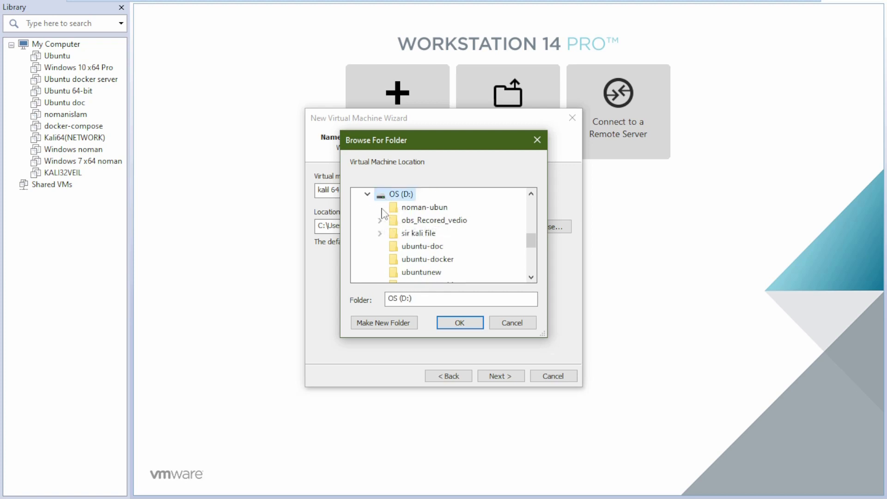
pyautogui.click(408, 323)
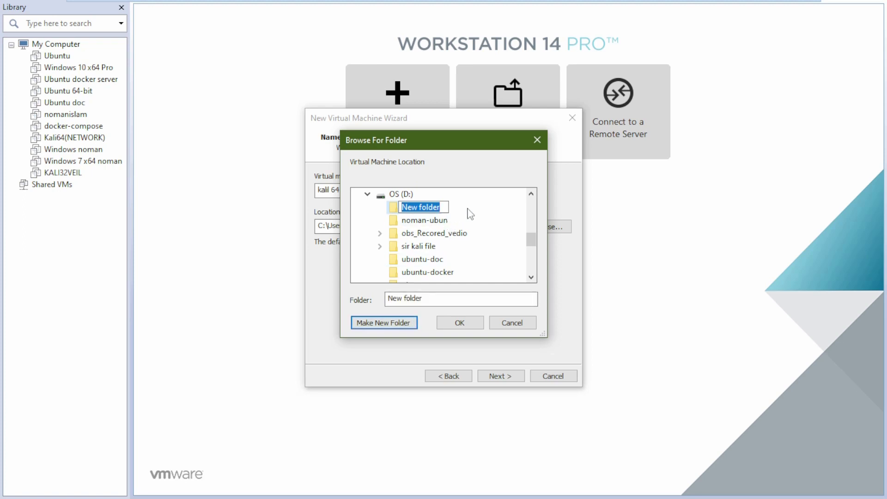
pyautogui.write('kali-')
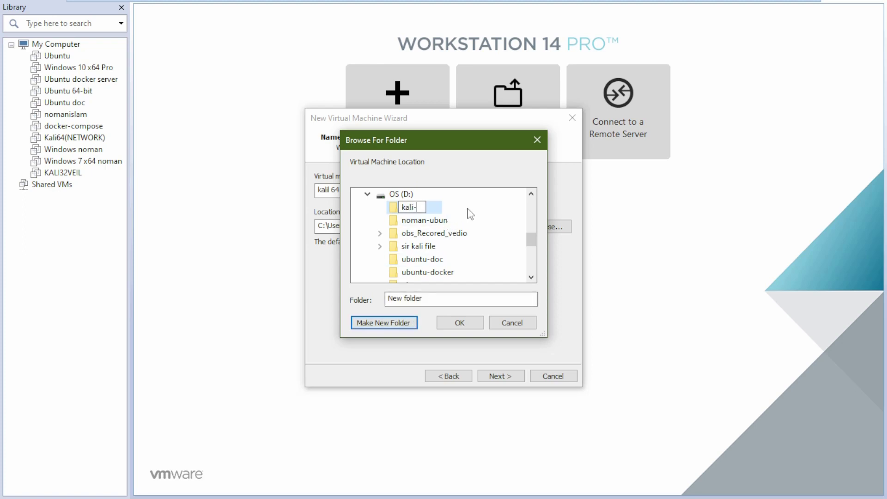
pyautogui.write('64-by noman')
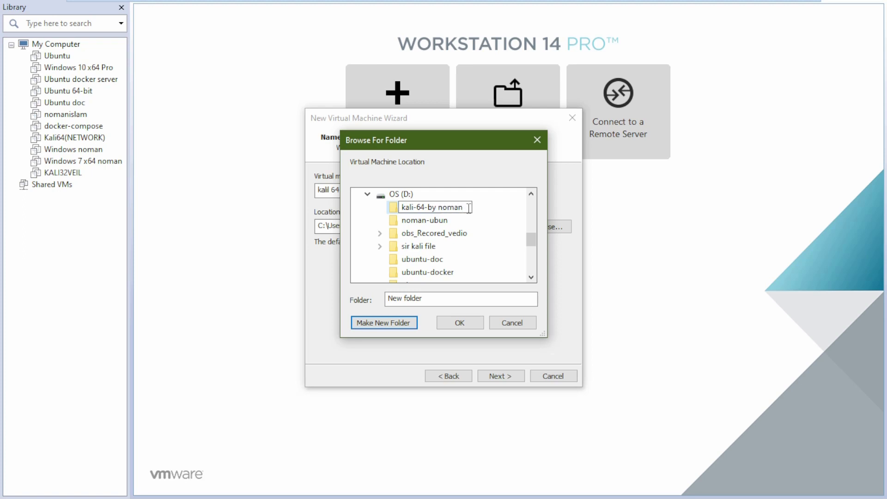
pyautogui.press('Escape')
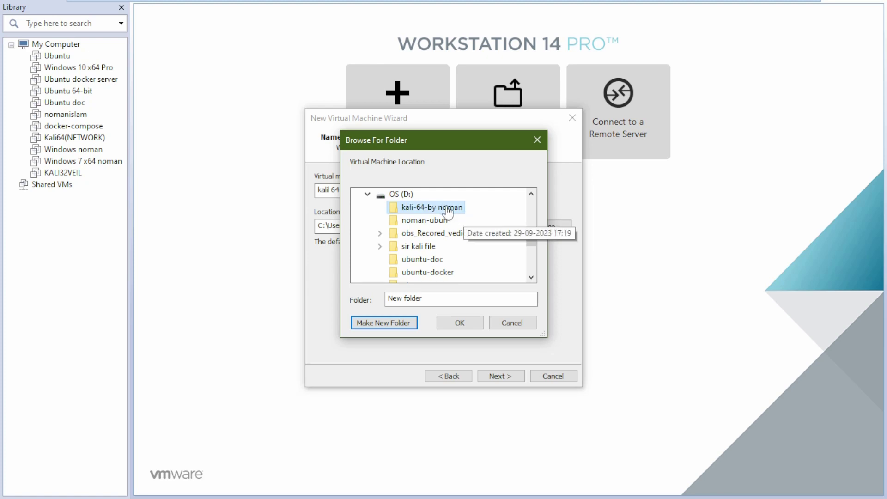
pyautogui.click(480, 322)
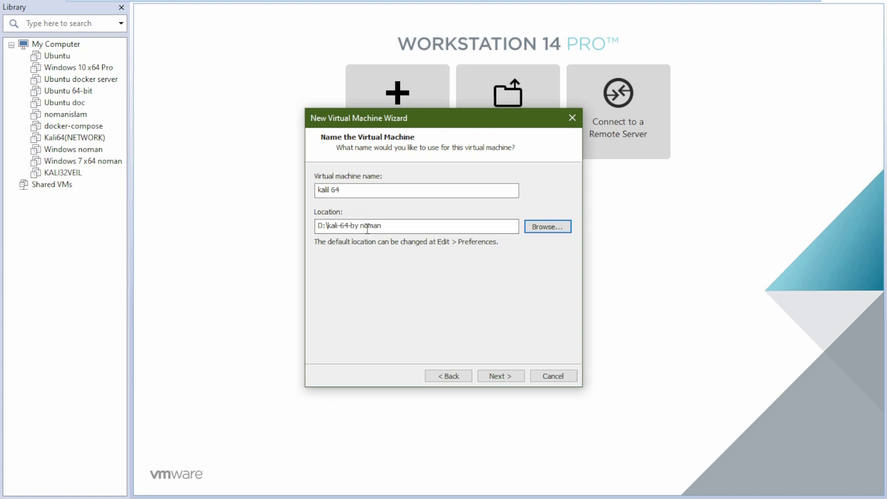
pyautogui.click(510, 376)
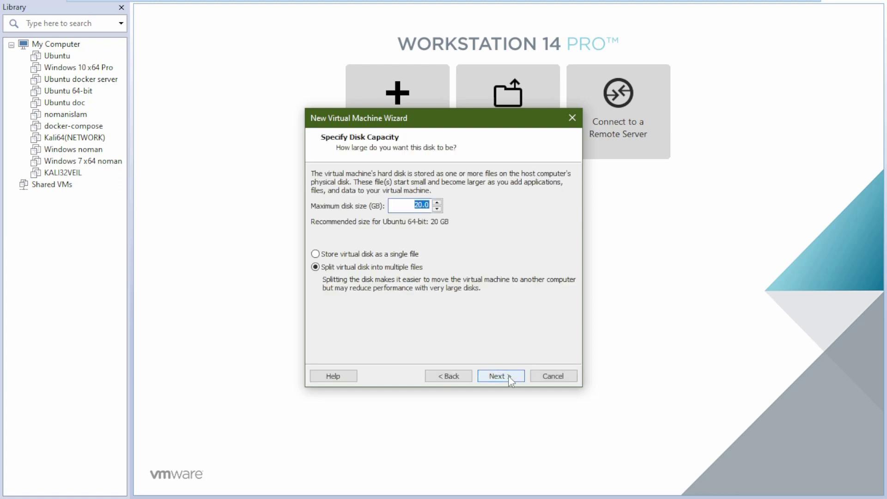
pyautogui.click(508, 375)
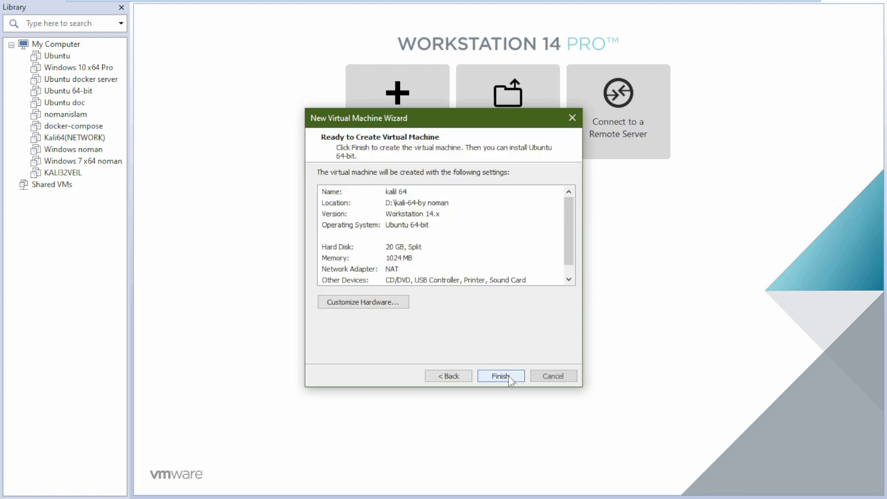
# Give the VM about 4 GB memory and 2 processors, and enable VT-x/AMD-V virtualization.
pyautogui.click(387, 305)
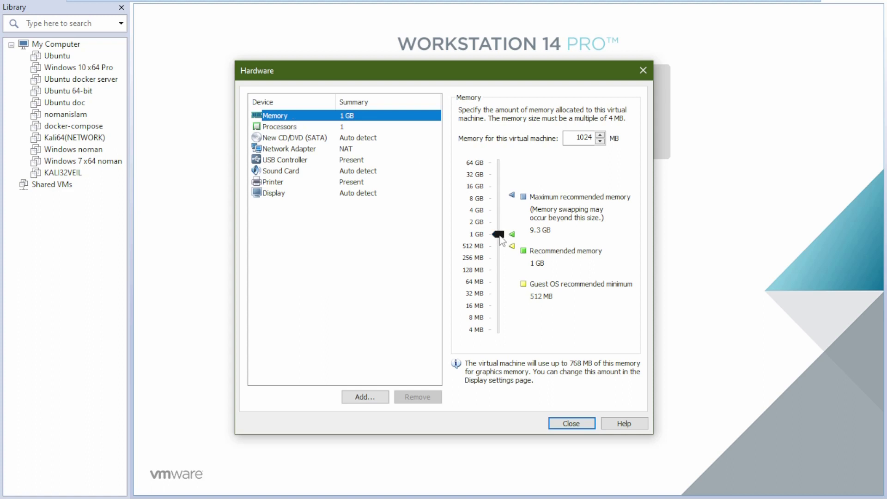
pyautogui.moveTo(500, 238); pyautogui.dragTo(504, 213)
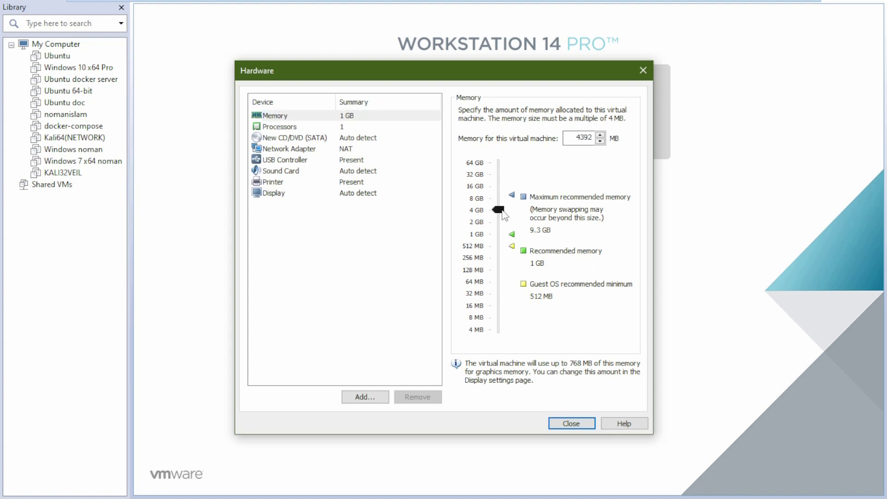
pyautogui.click(302, 128)
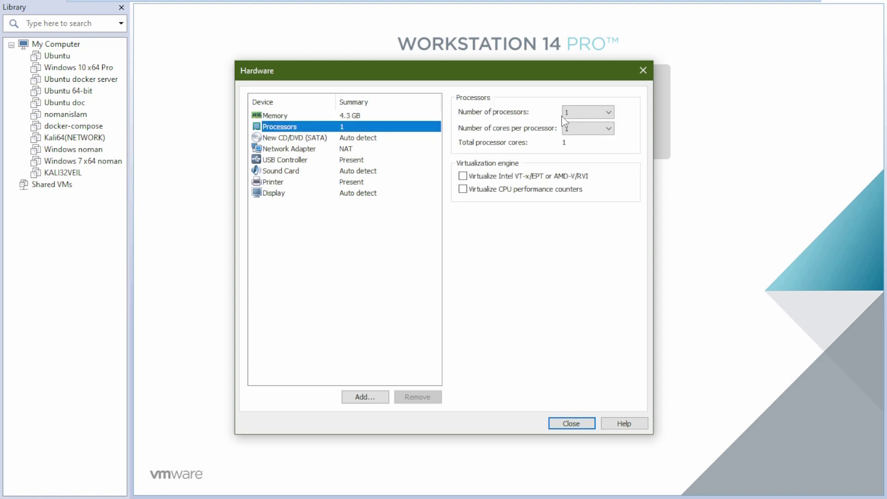
pyautogui.click(594, 116)
pyautogui.click(583, 127)
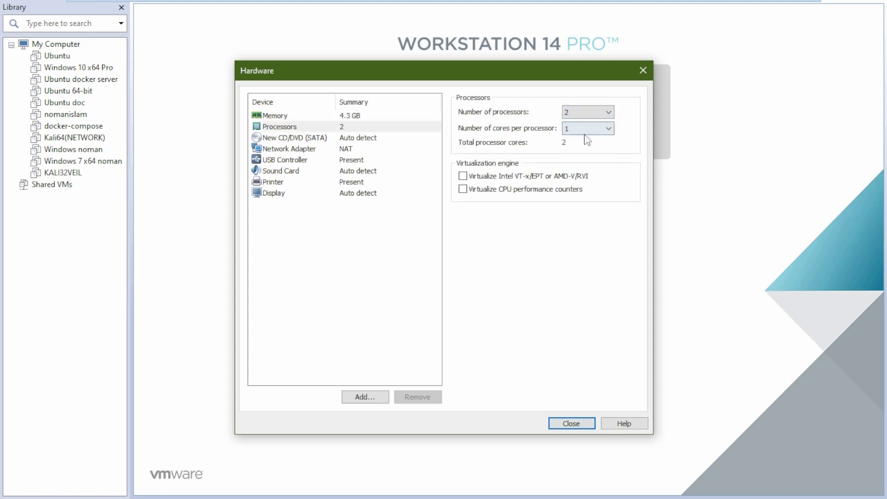
pyautogui.click(467, 179)
# Attach kali-linux-2020.3-installer-amd64.iso to the CD/DVD drive and close the hardware dialog.
pyautogui.click(294, 139)
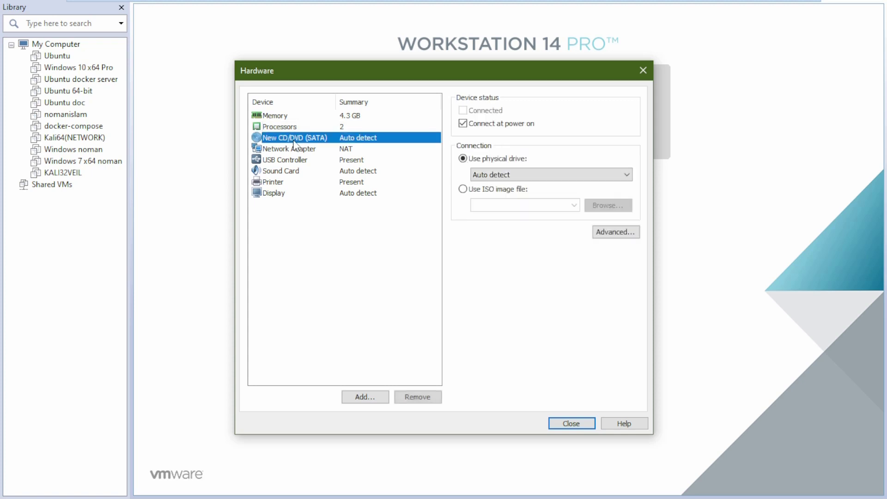
pyautogui.click(469, 193)
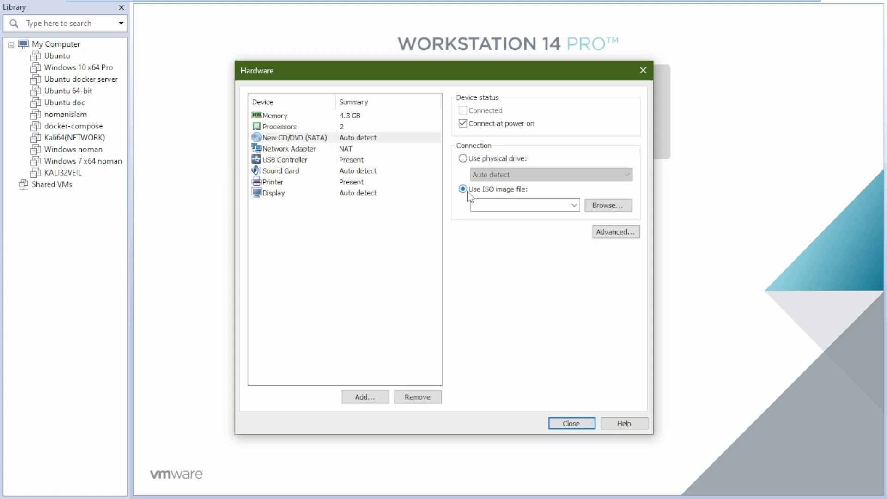
pyautogui.click(618, 210)
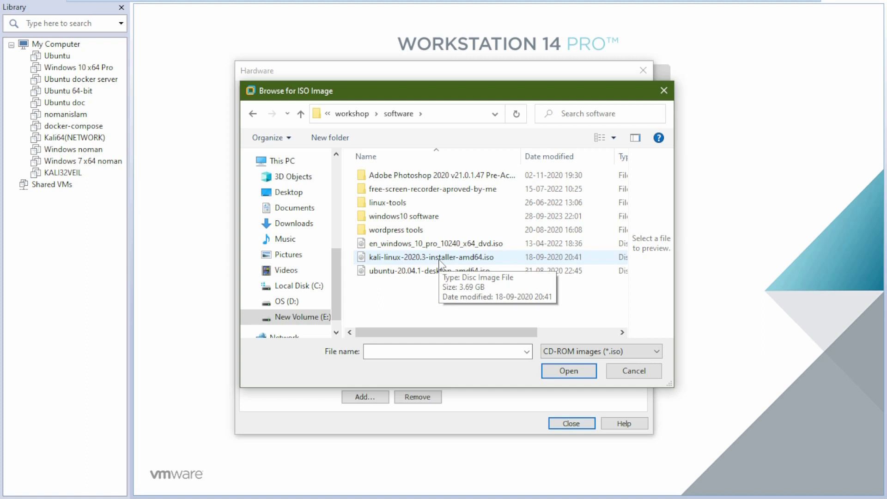
pyautogui.click(439, 261)
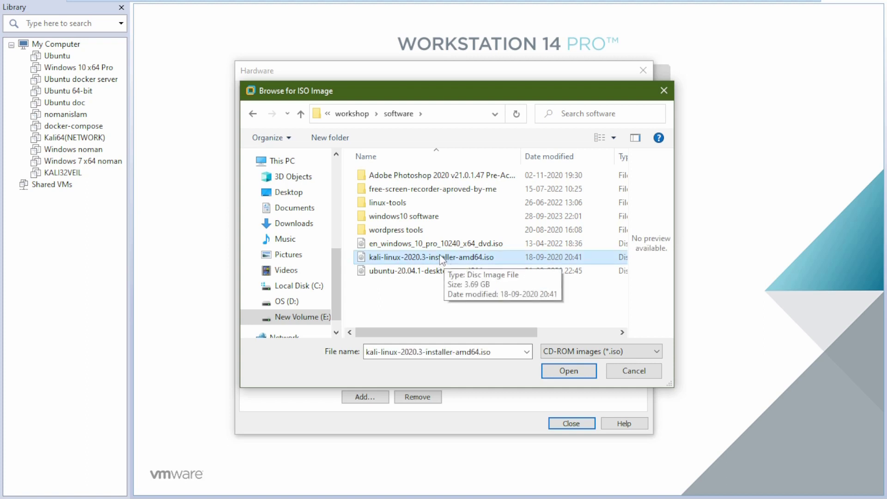
pyautogui.click(570, 378)
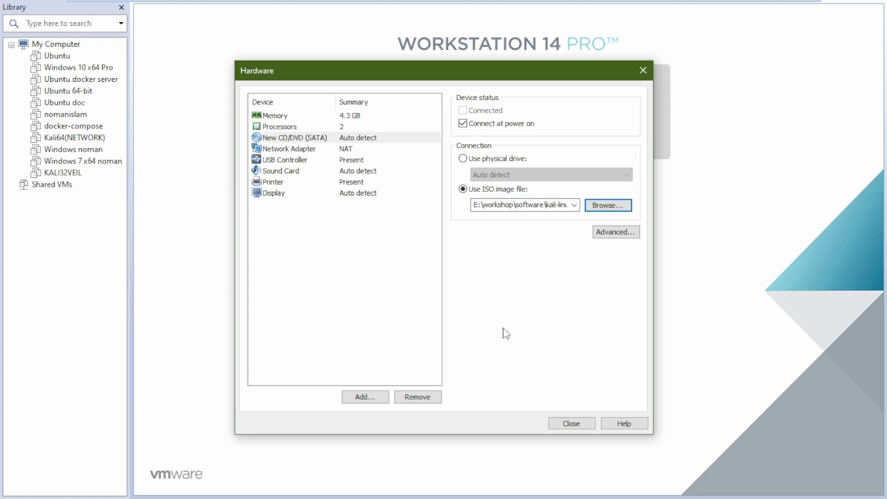
pyautogui.click(573, 425)
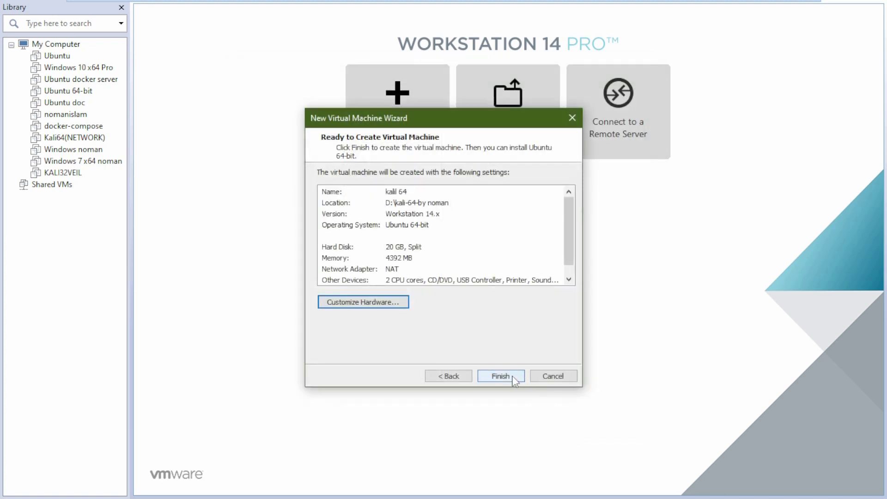
# Finish creating 'kalil 64', power it on, and start the Graphical install.
pyautogui.click(514, 379)
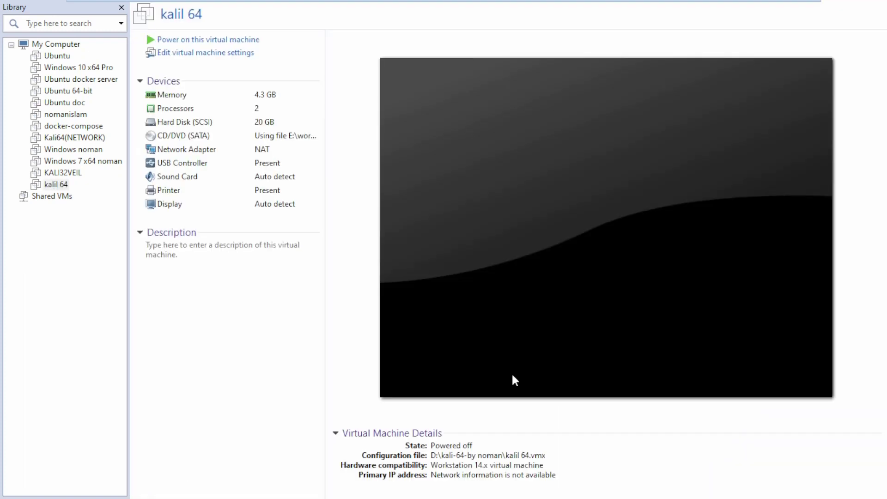
pyautogui.click(212, 40)
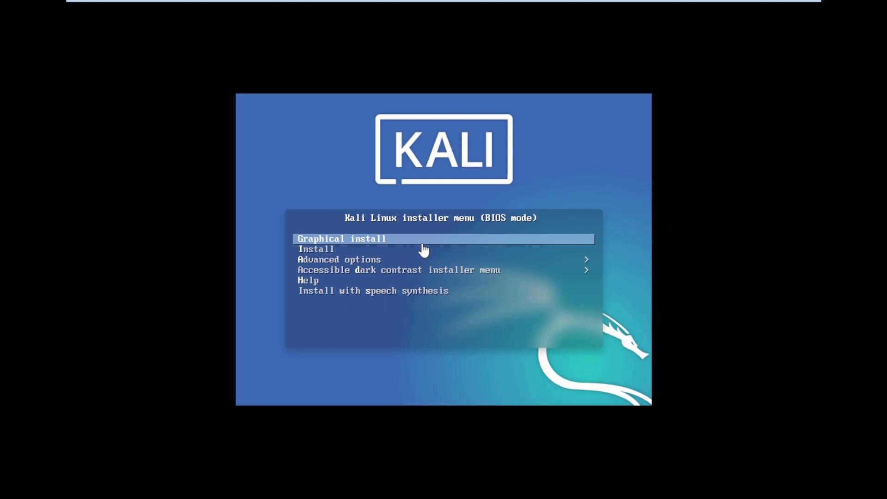
pyautogui.press('Return')
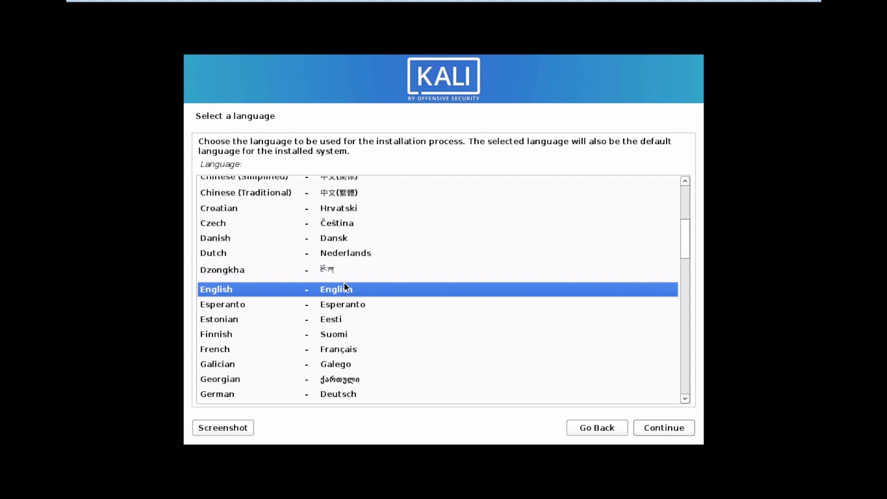
# Keep English, United States and the American English keymap in the Kali installer.
pyautogui.click(665, 431)
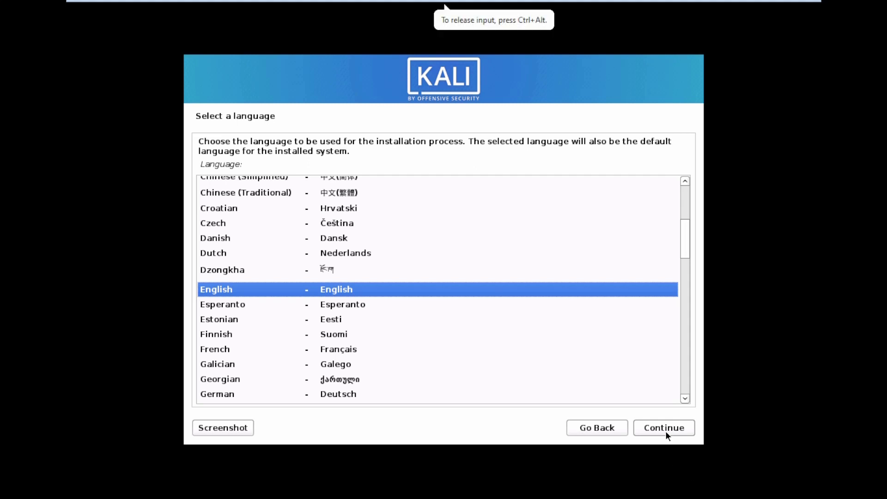
pyautogui.click(665, 430)
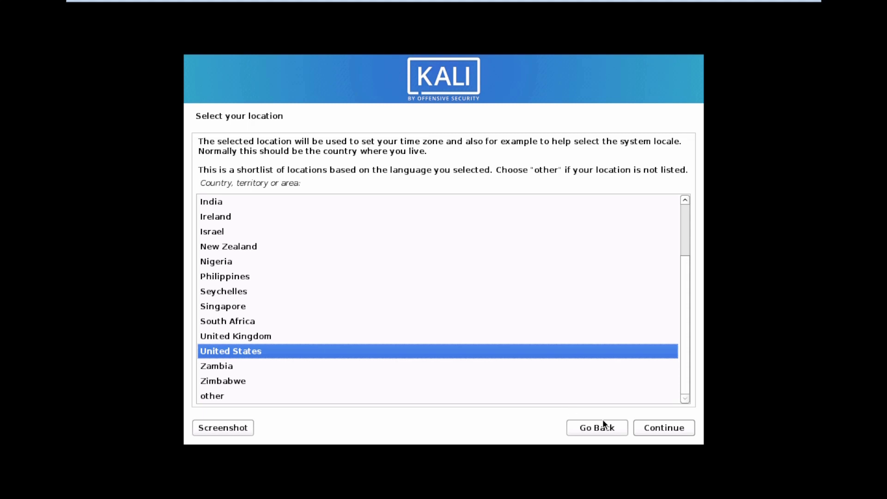
pyautogui.click(641, 425)
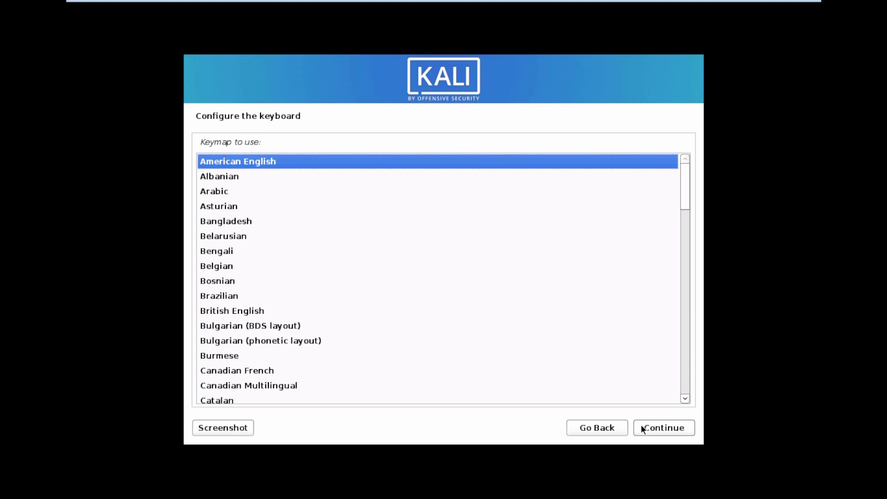
pyautogui.click(691, 429)
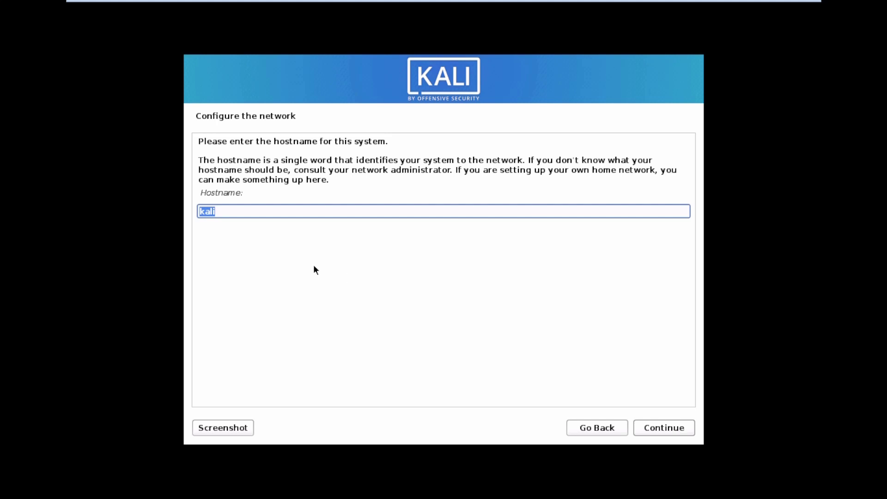
# Keep 'kali' as the hostname and enter a domain name for the installer.
pyautogui.click(689, 426)
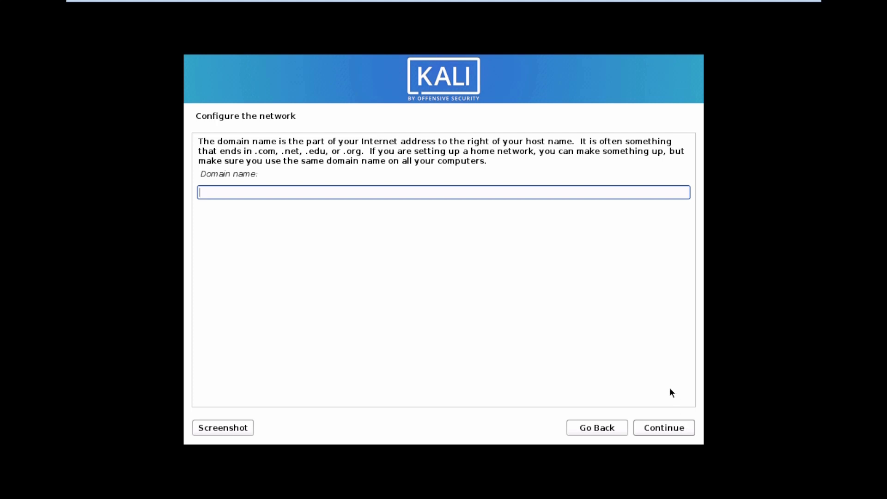
pyautogui.write('noman')
pyautogui.click(686, 430)
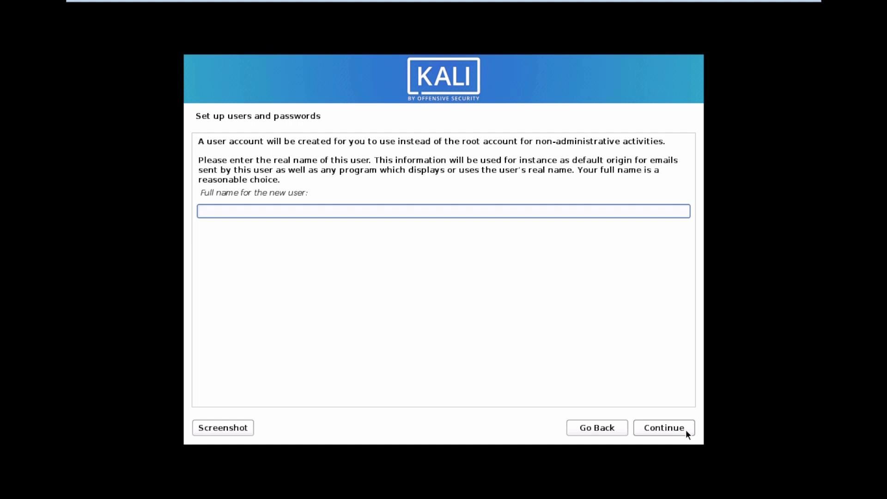
# Enter the new user's full name and accept the suggested username.
pyautogui.write('noman')
pyautogui.click(686, 429)
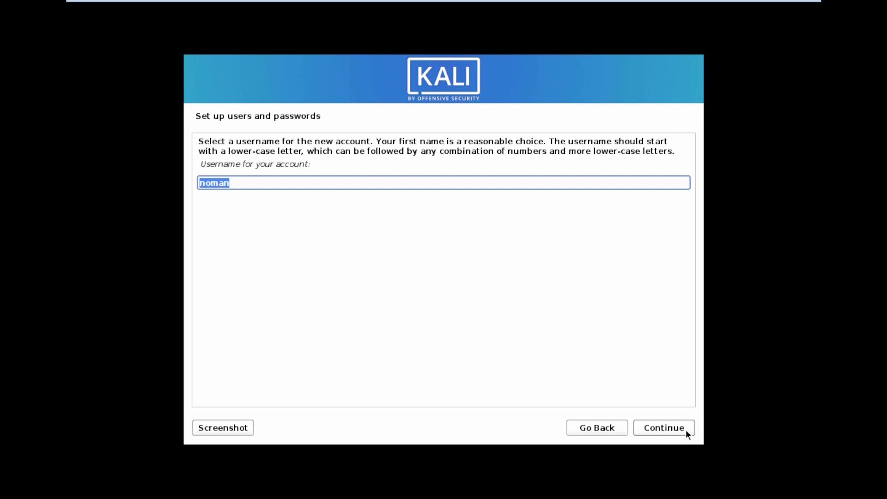
pyautogui.click(686, 430)
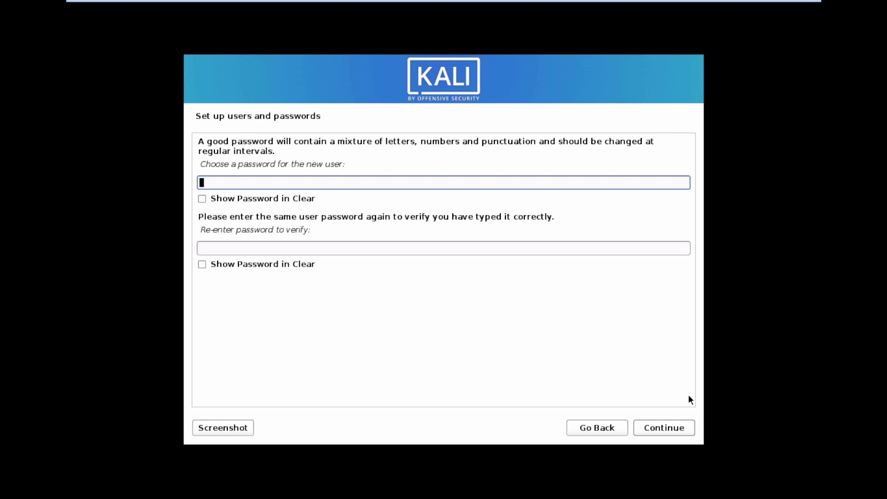
# Set and confirm the user's password, then accept the Eastern time zone.
pyautogui.write('kali')
pyautogui.click(616, 246)
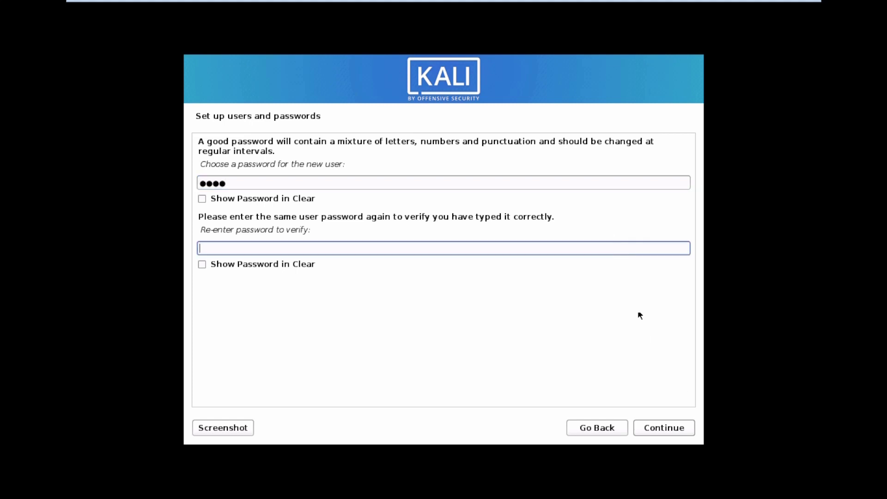
pyautogui.write('kali')
pyautogui.click(686, 429)
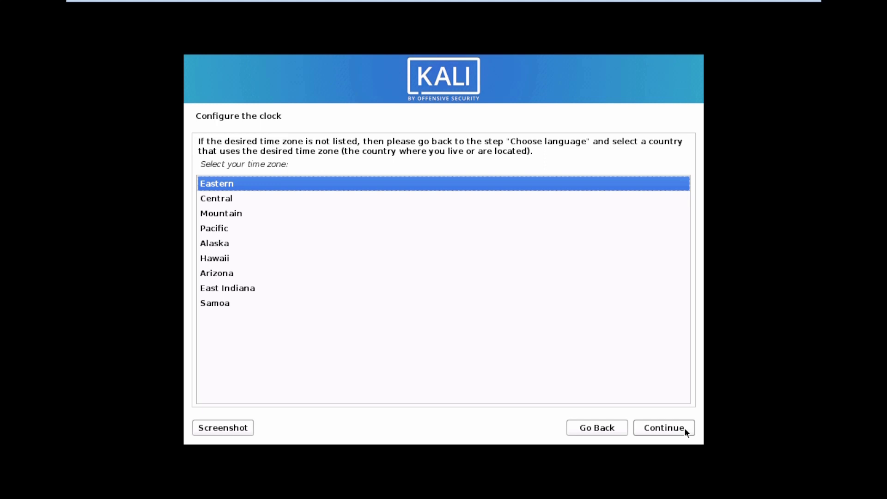
pyautogui.click(684, 427)
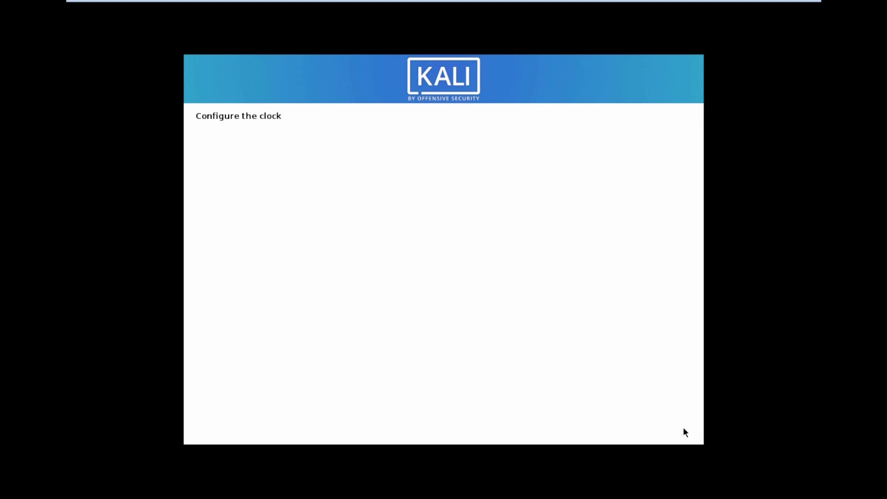